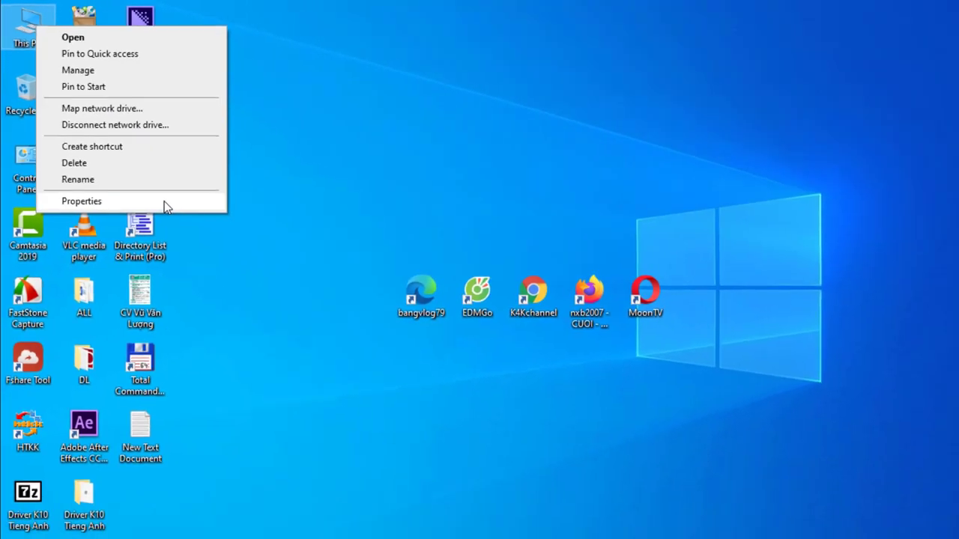
Check the computer's system type in the This PC properties and close the System window
left_click(336, 413)
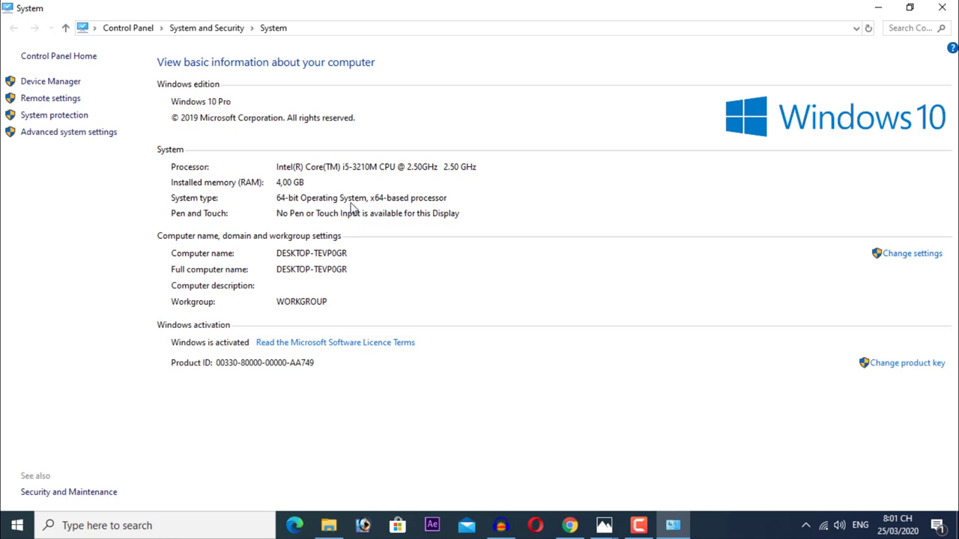
left_click(942, 7)
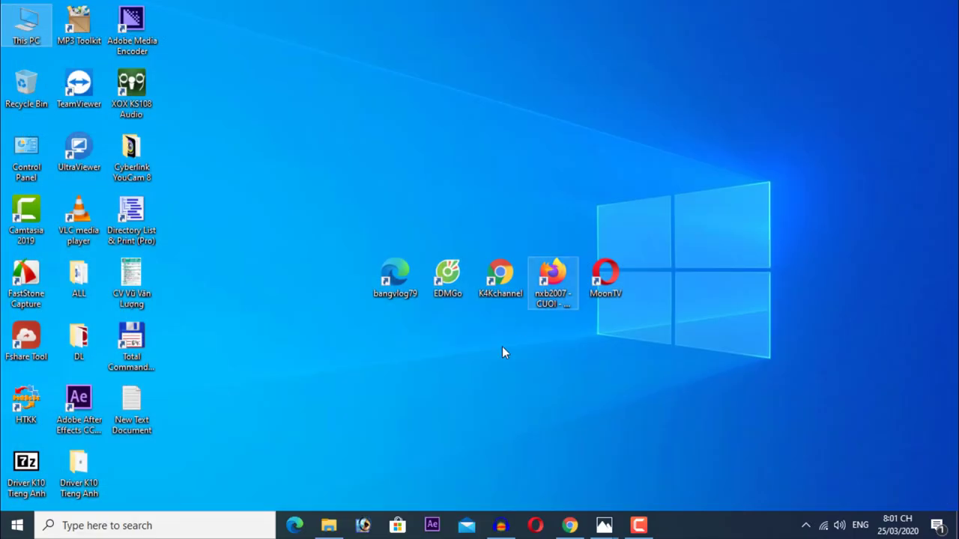
Switch to Chrome, search Google for "unikey" and open the official unikey.org site from the results
left_click(569, 525)
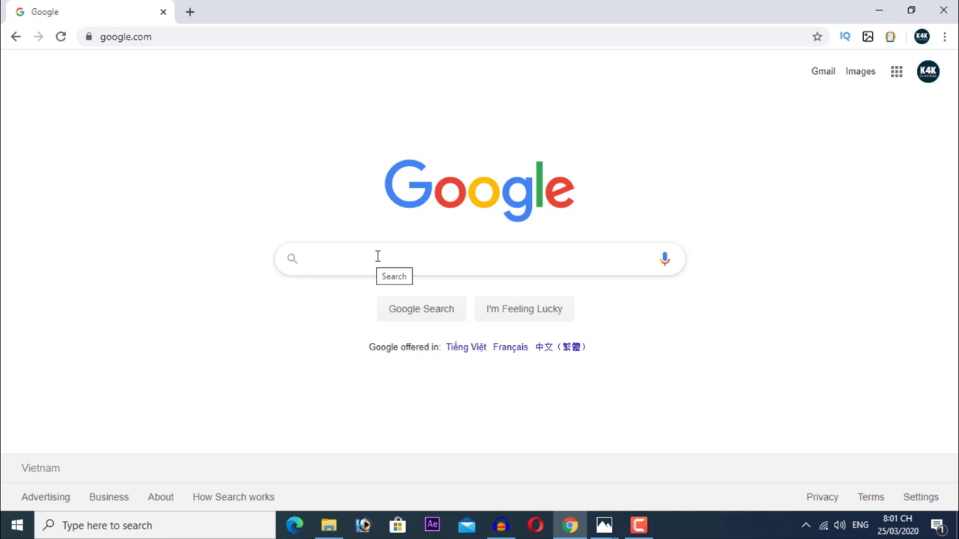
type("unikey")
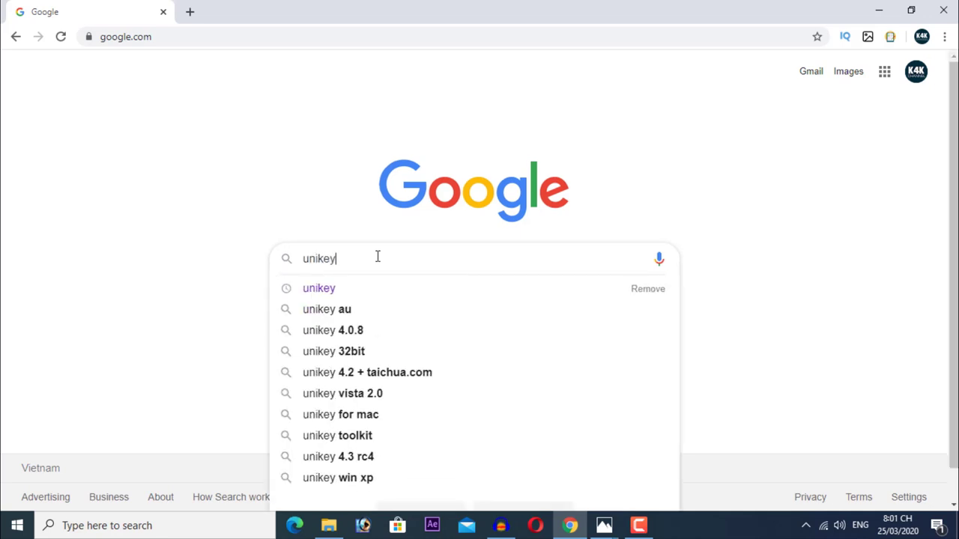
key("Return")
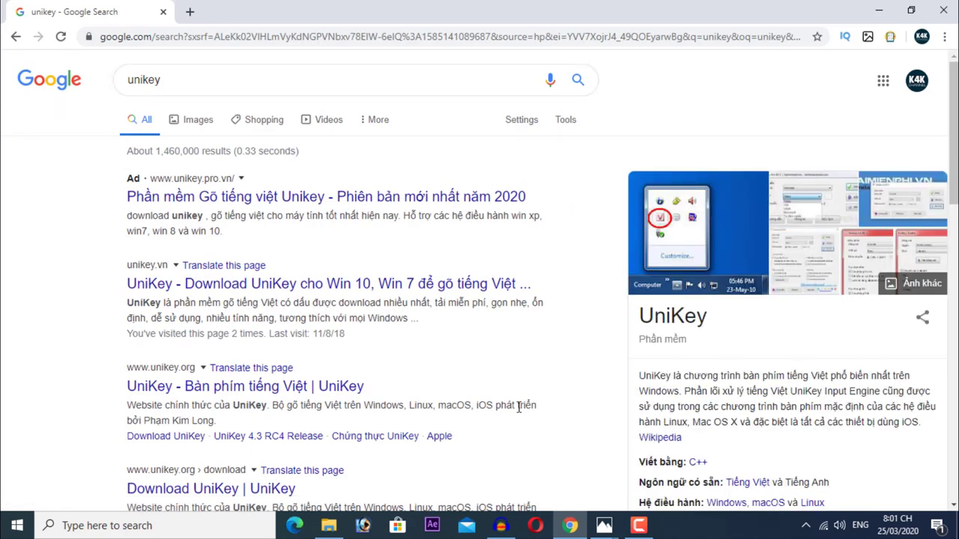
scroll(570, 420, "down", 1)
scroll(570, 420, "down", 1)
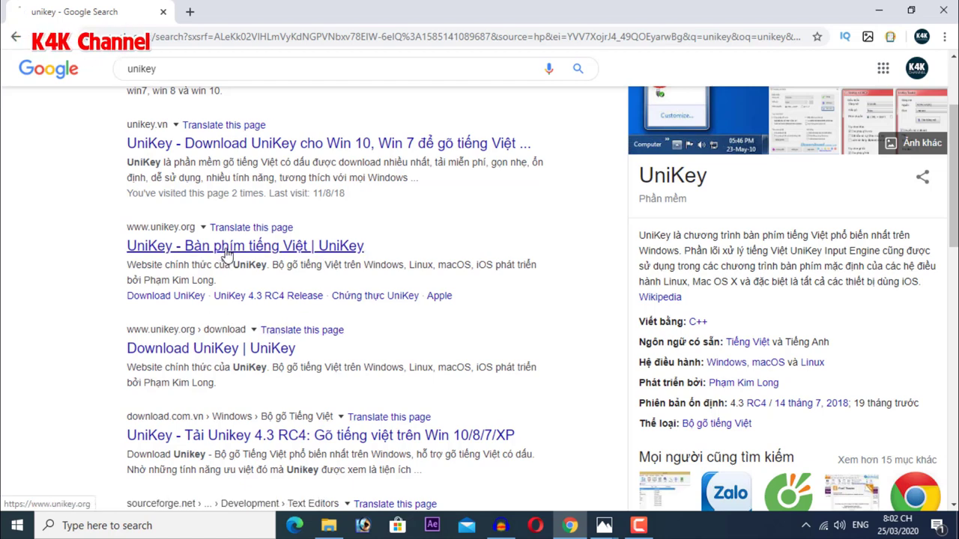
left_click(396, 296)
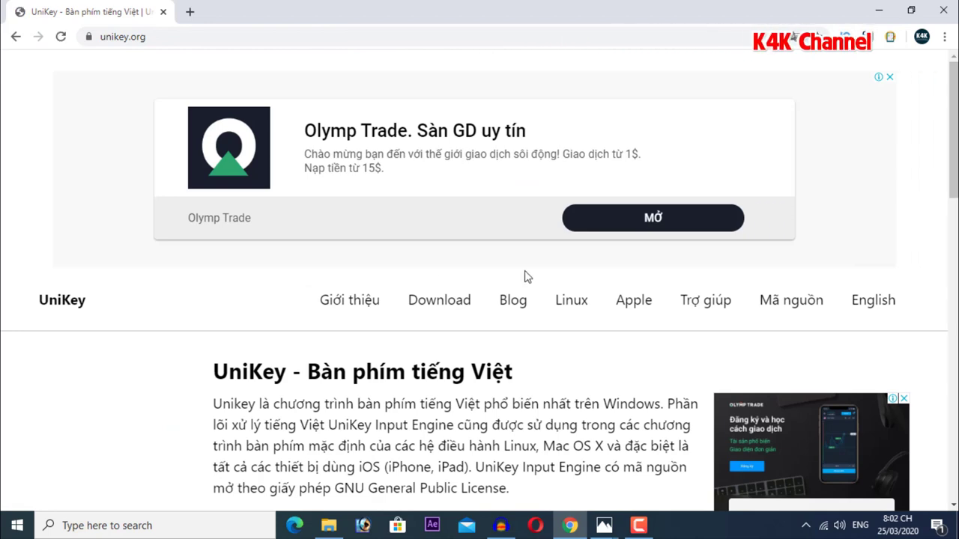
Open the UniKey 4.3 RC4 release page from the site's news section and follow its download link
left_click_drag(955, 152, 955, 215)
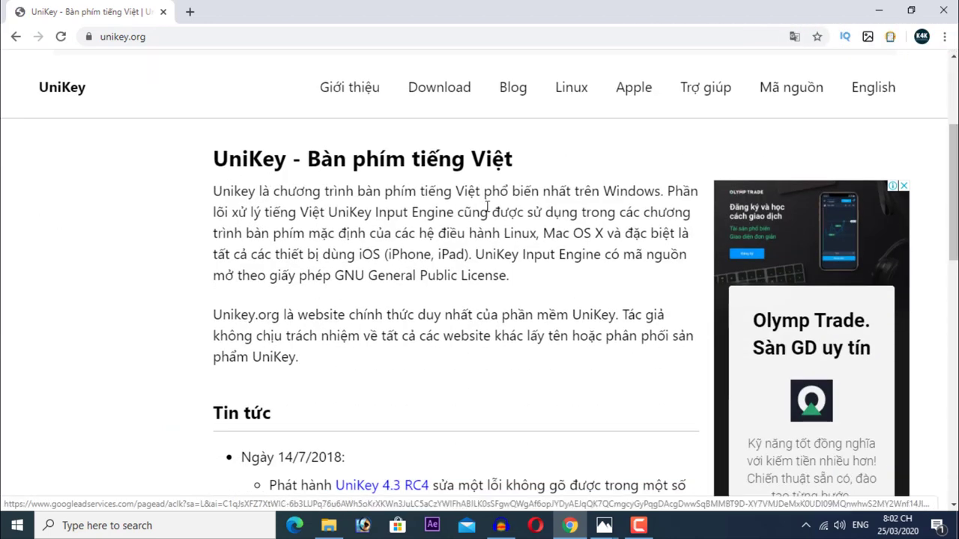
left_click_drag(955, 193, 954, 242)
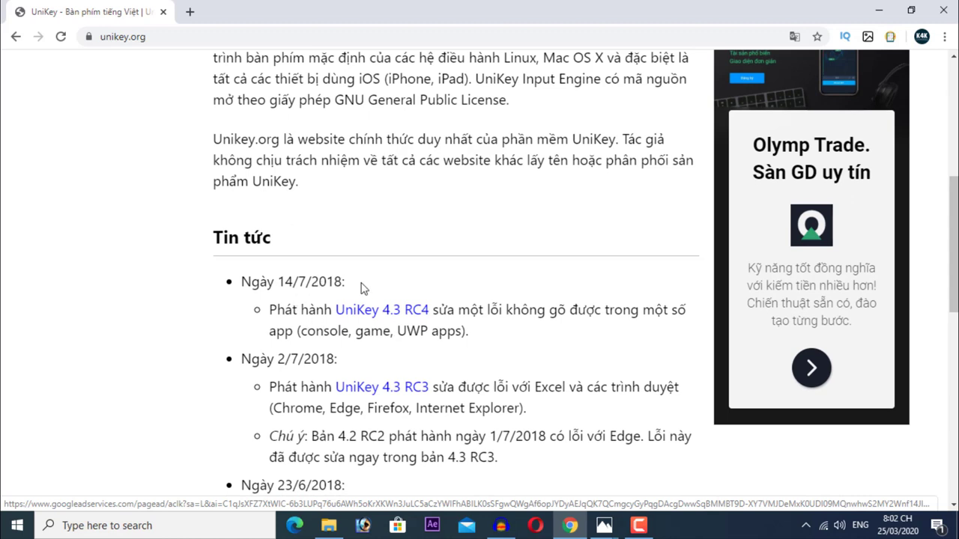
left_click(408, 316)
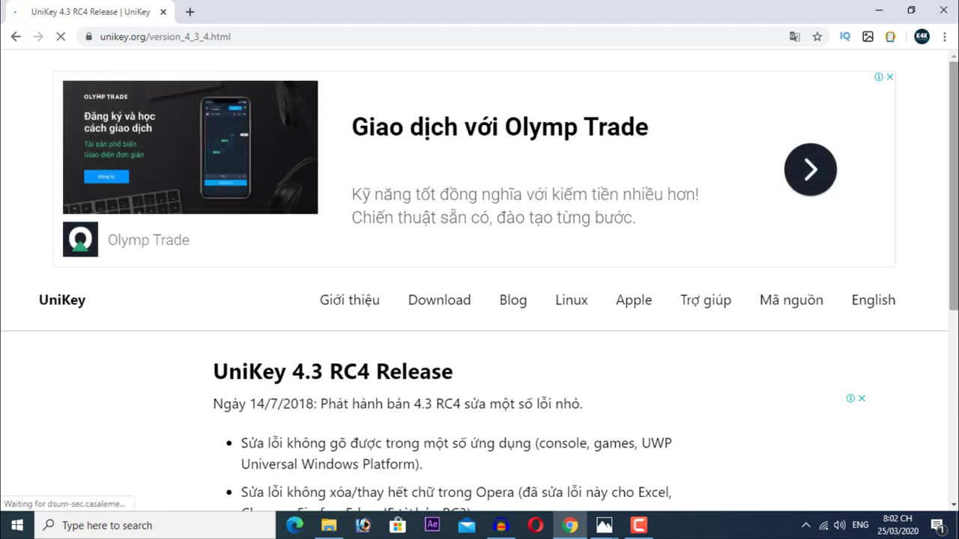
scroll(408, 319, "down", 3)
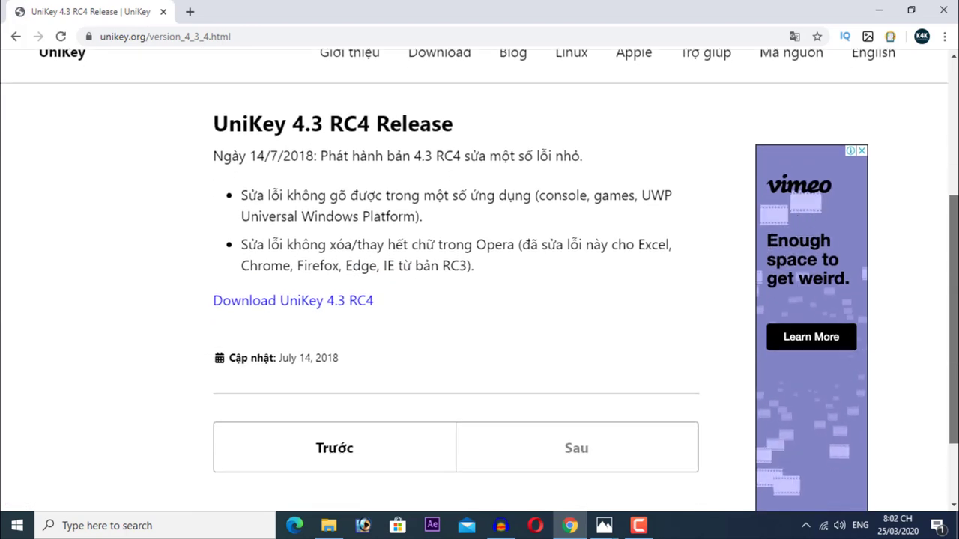
left_click(297, 309)
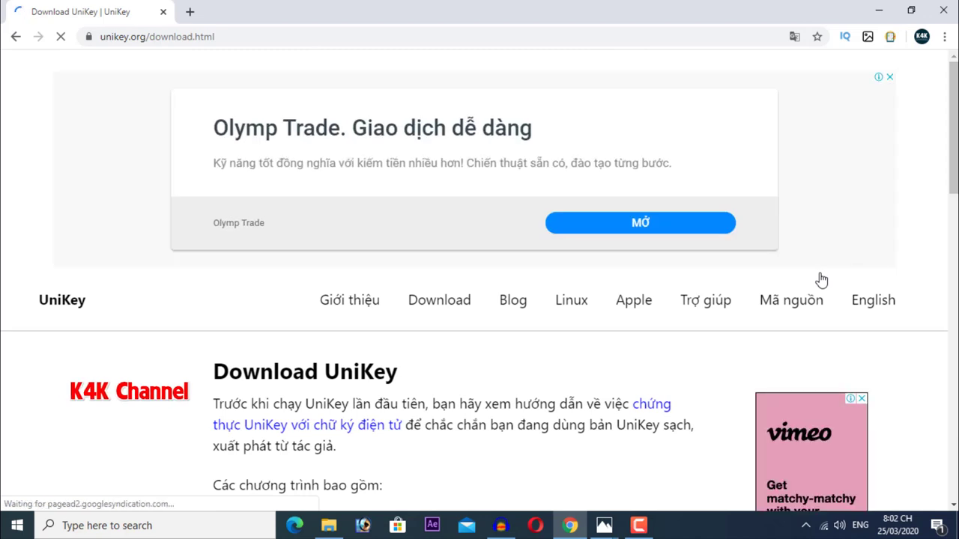
Download the UniKey 4.3 RC4 64-bit ZIP file and save it to the Desktop as unikey43RC4-180714-win64
scroll(951, 150, "down", 2)
scroll(479, 285, "down", 3)
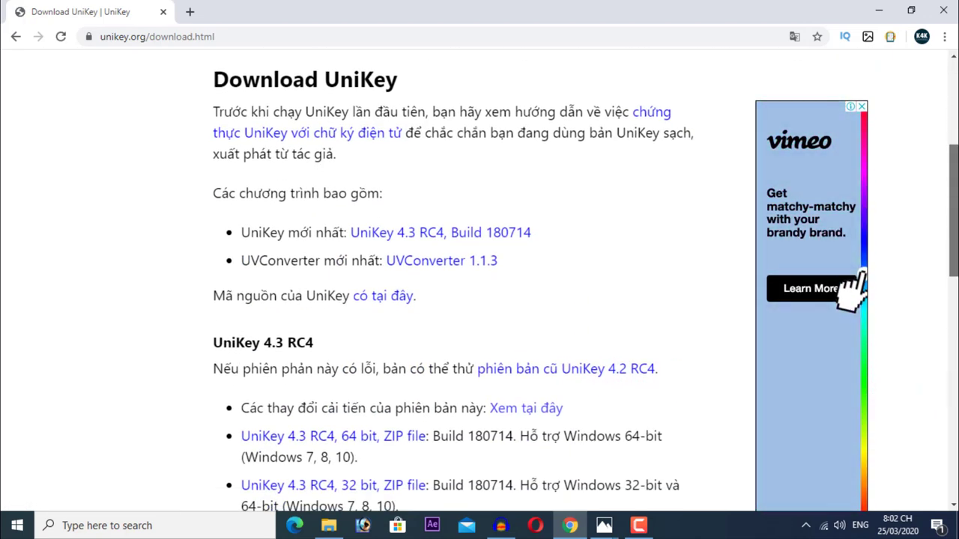
scroll(479, 281, "down", 2)
scroll(674, 375, "down", 2)
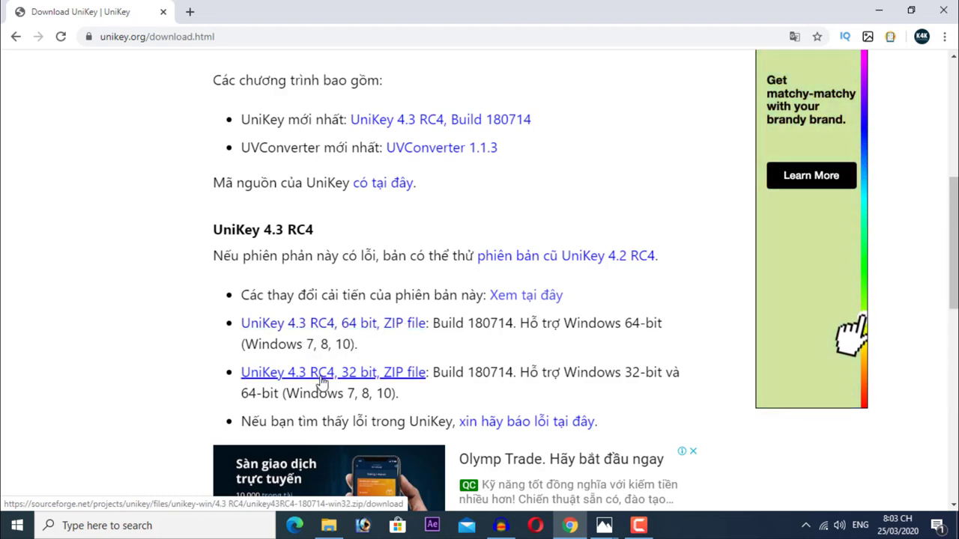
left_click(306, 335)
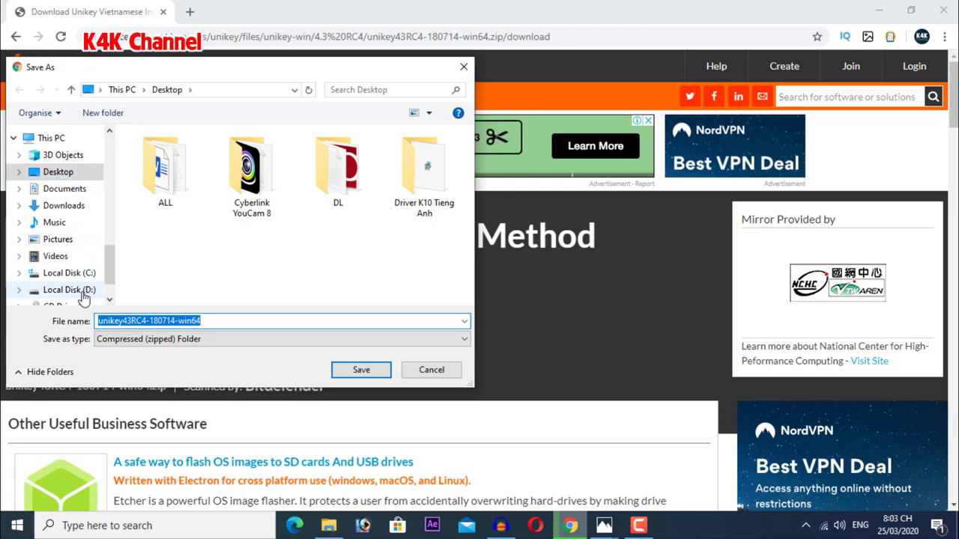
left_click(363, 373)
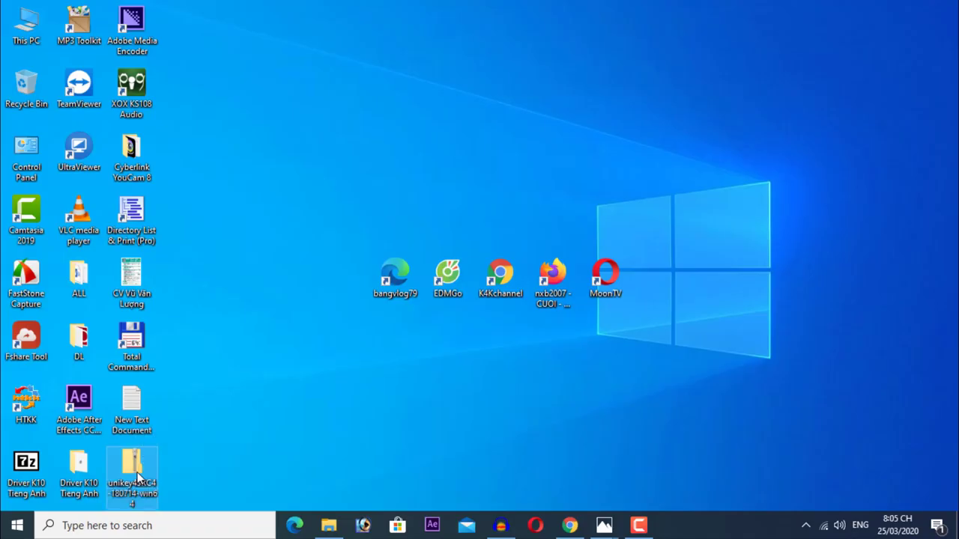
Extract the downloaded UniKey archive with 7-Zip into a folder named unikey43RC4-180714-win64 and open that folder from the desktop's open area
left_click_drag(137, 469, 388, 164)
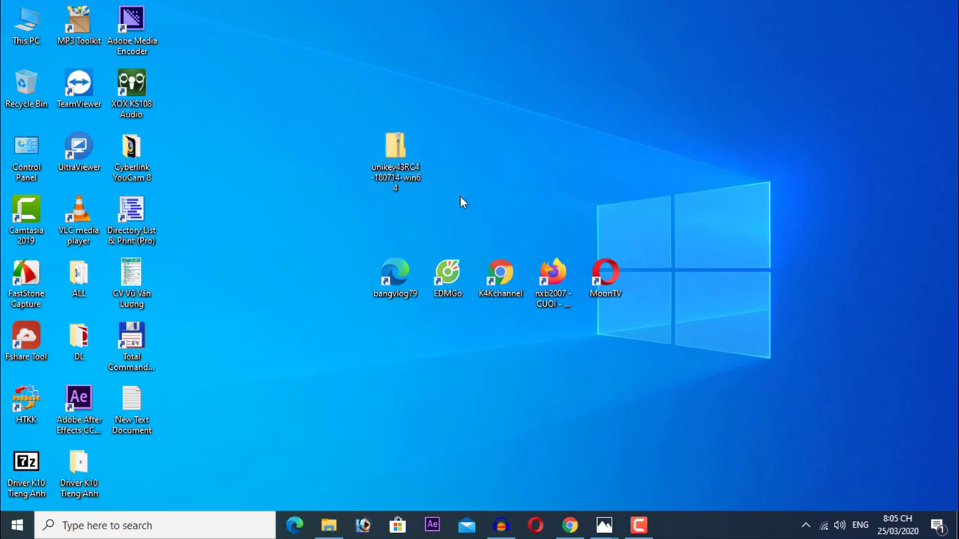
right_click(399, 155)
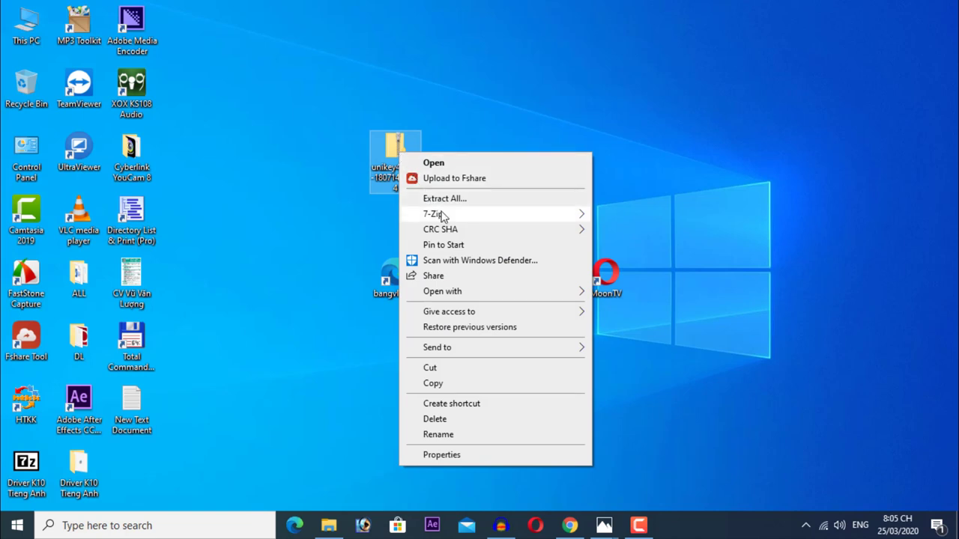
mouse_move(442, 215)
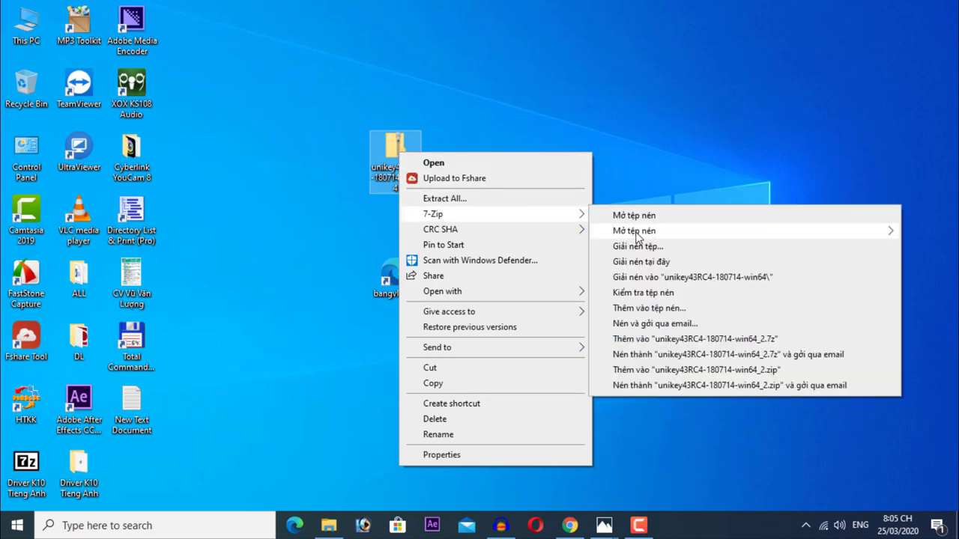
left_click(671, 279)
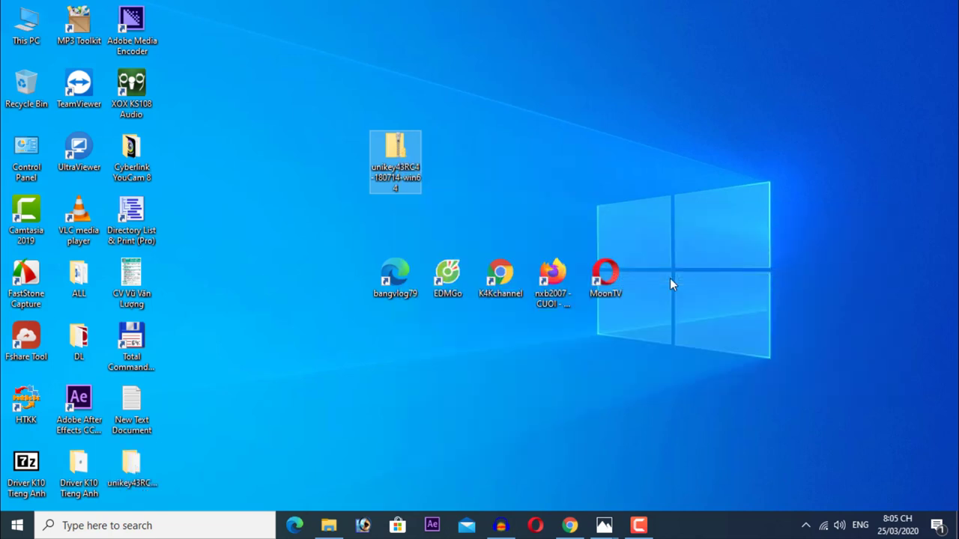
left_click_drag(132, 468, 483, 148)
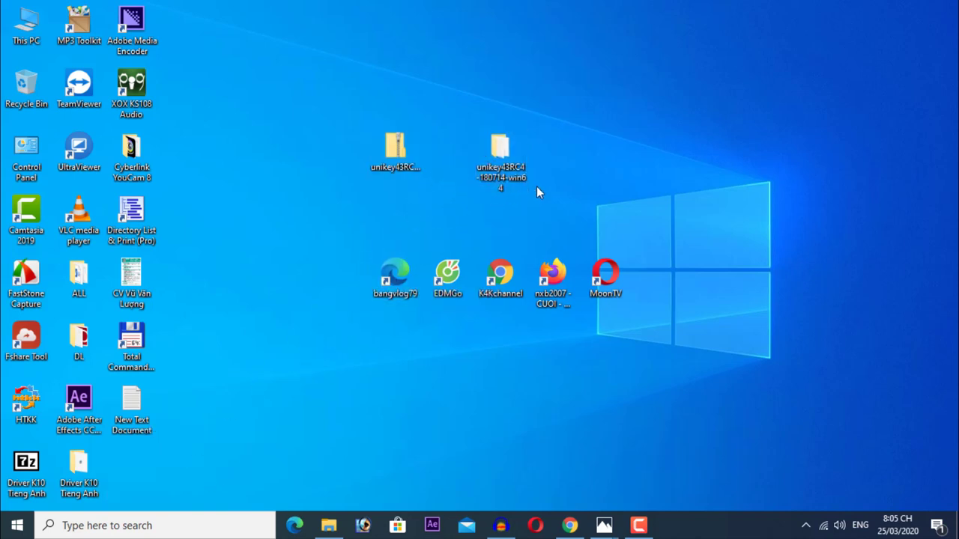
double_click(507, 160)
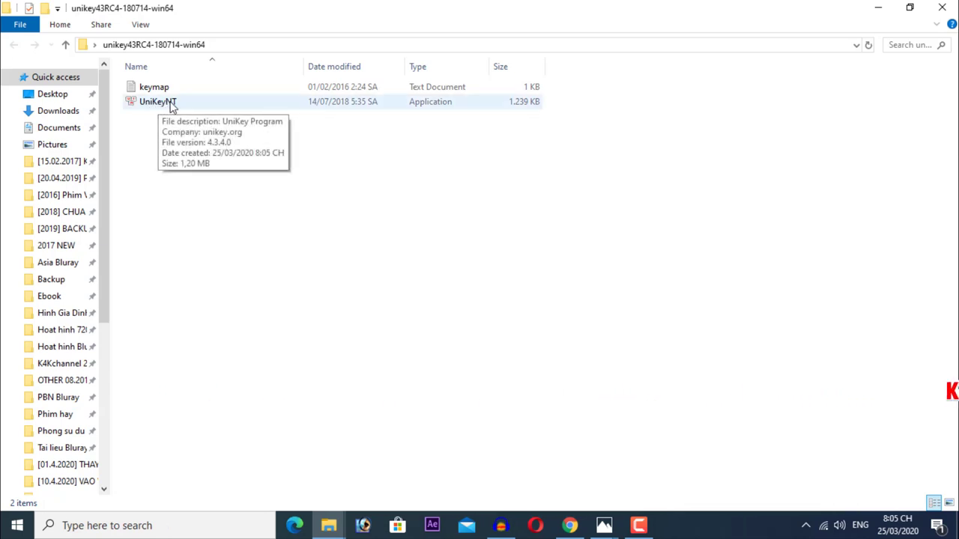
Display the details of the digital signature listed in the UniKeyNT application's properties
right_click(170, 105)
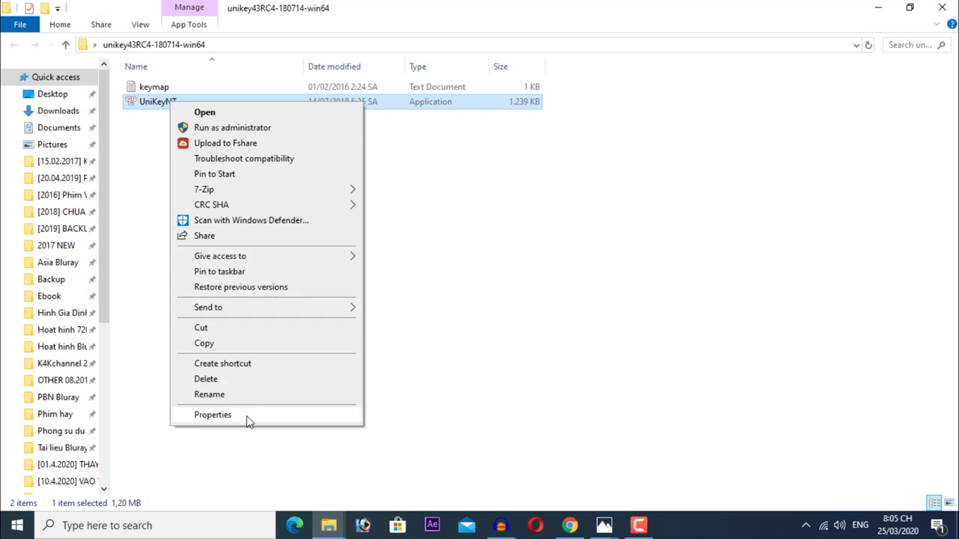
left_click(213, 415)
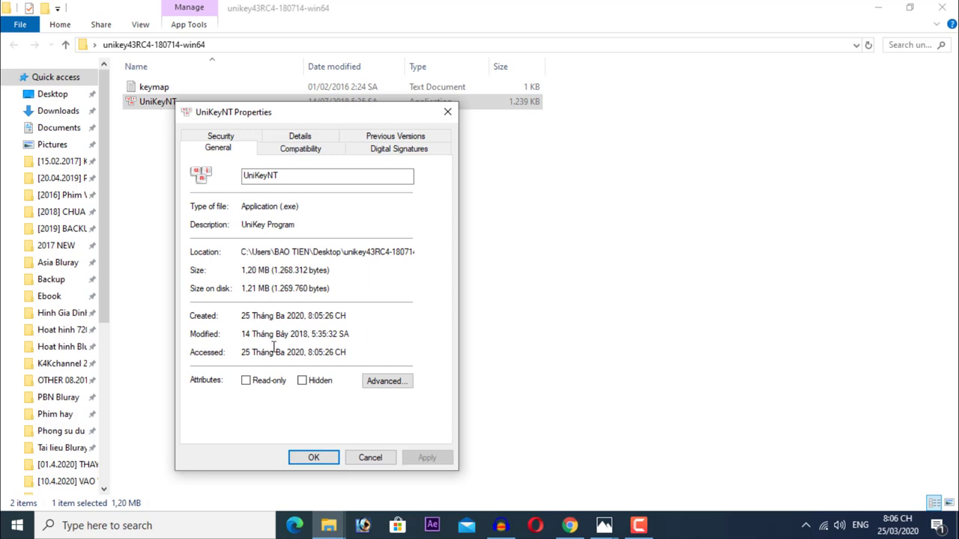
left_click(429, 151)
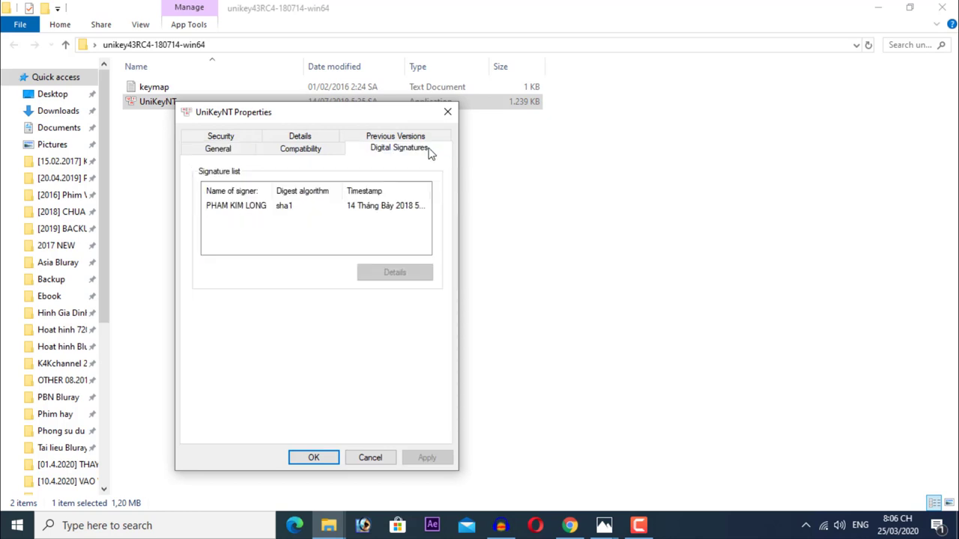
left_click(248, 212)
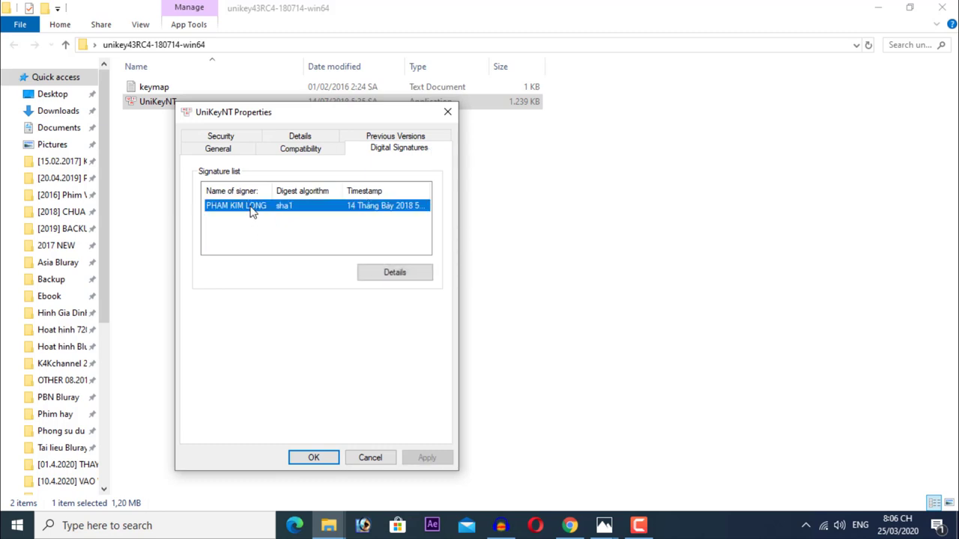
left_click(400, 275)
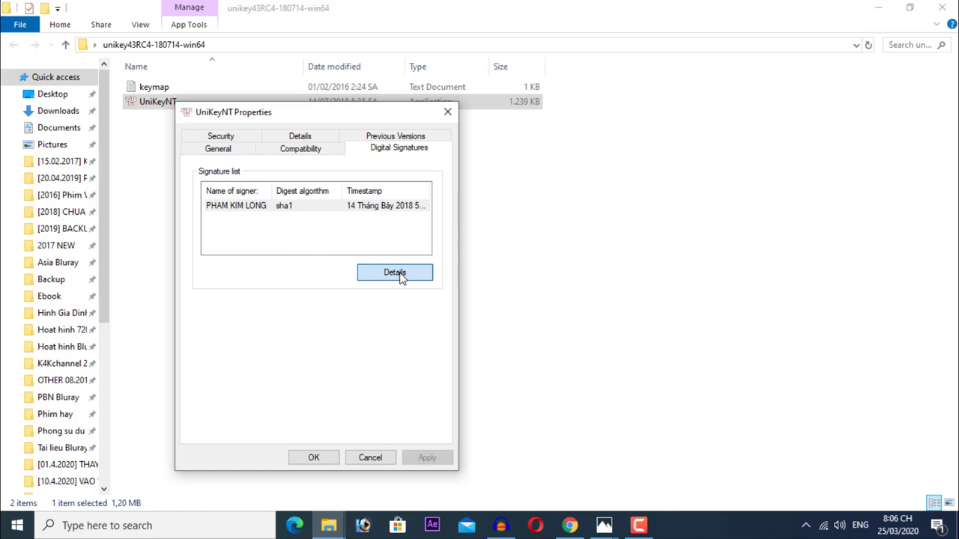
left_click_drag(366, 178, 338, 121)
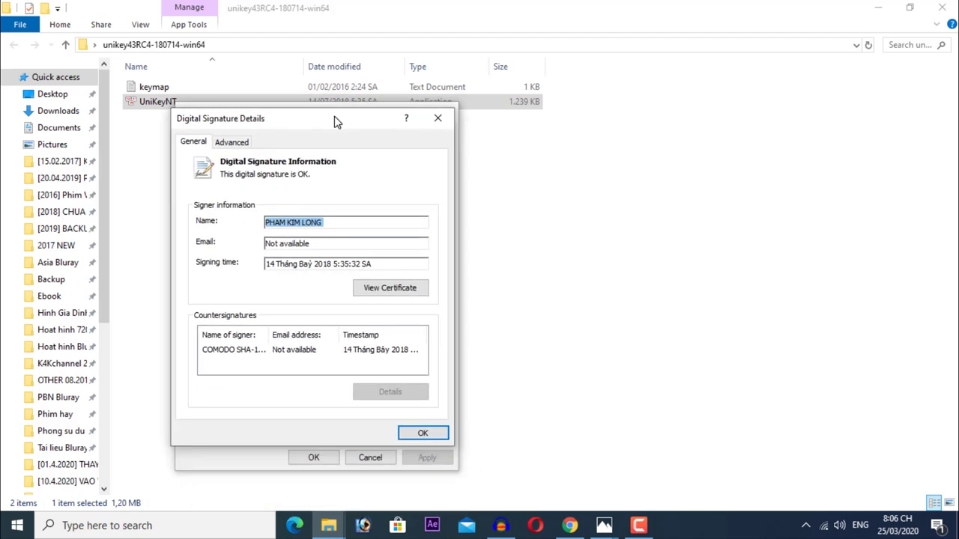
Inspect the signer's certificate for its owner, issuer and validity, and close all the property dialogs
left_click(410, 292)
left_click_drag(374, 165, 367, 120)
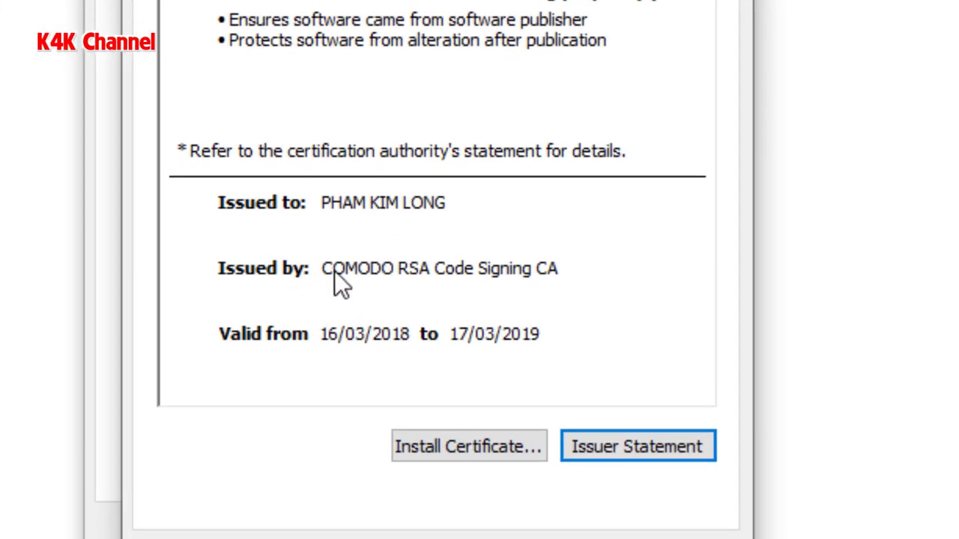
key("shift+Tab")
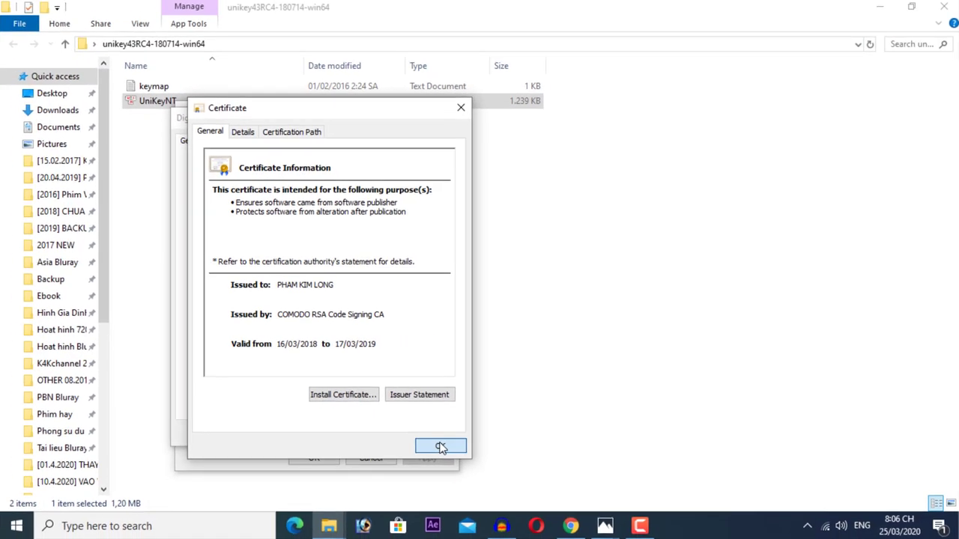
left_click(439, 445)
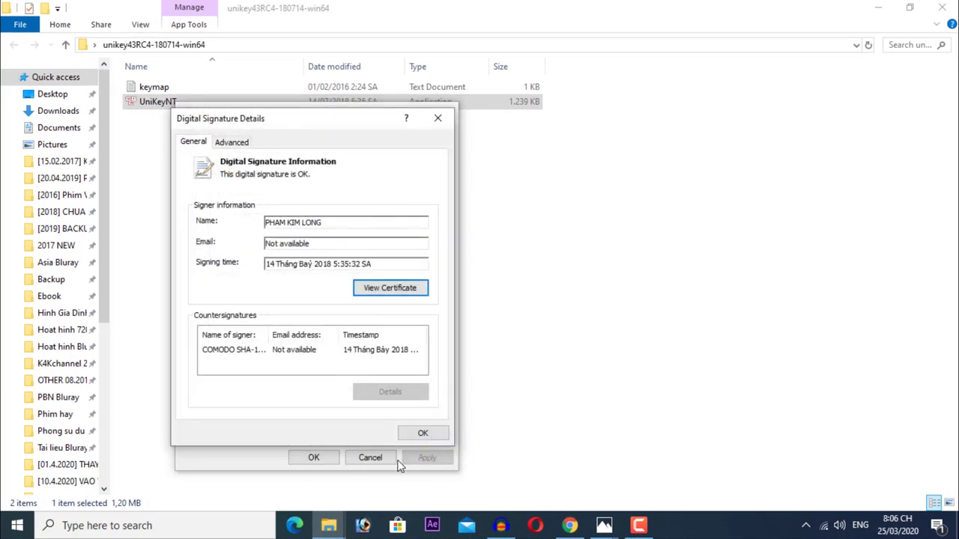
left_click(424, 433)
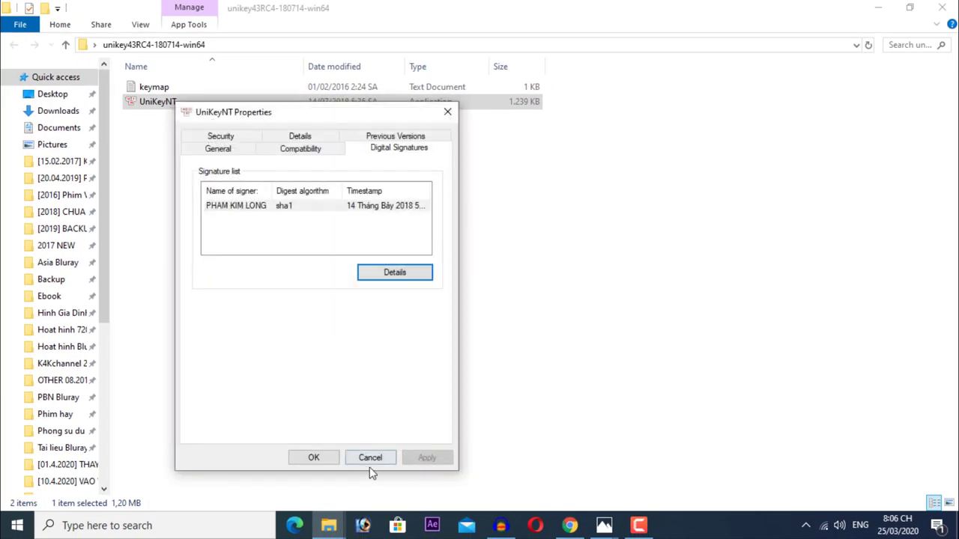
left_click(313, 457)
left_click(493, 326)
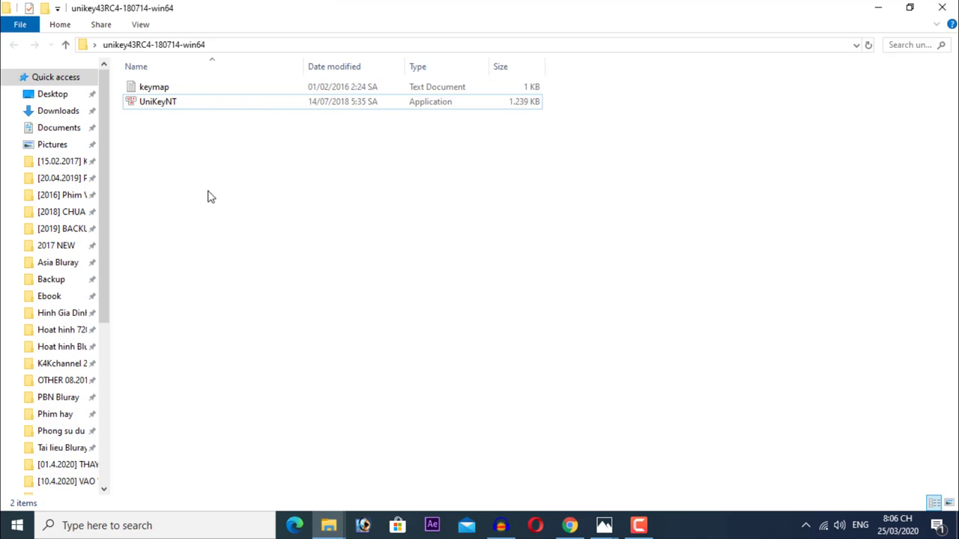
Launch the UniKeyNT application from the extracted folder and close the folder window
double_click(169, 108)
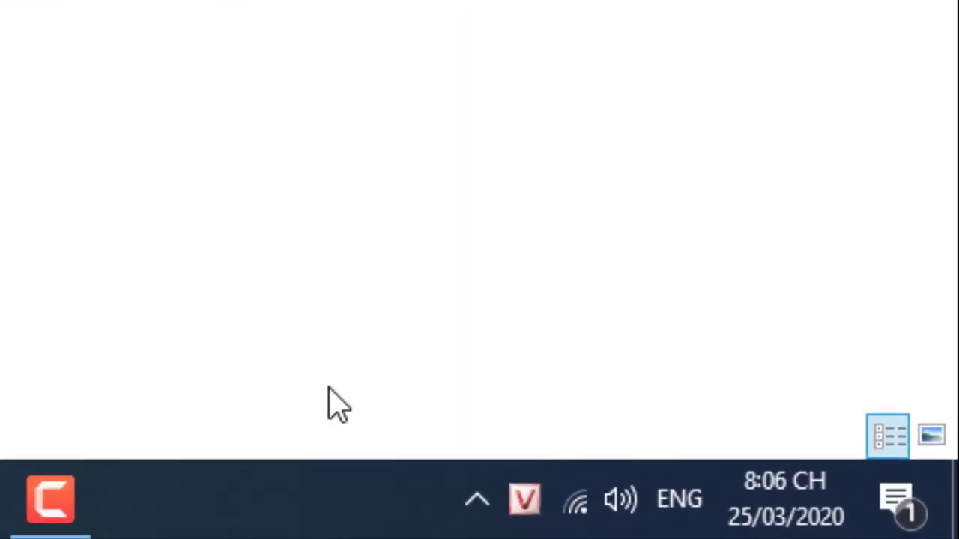
key("alt+F4")
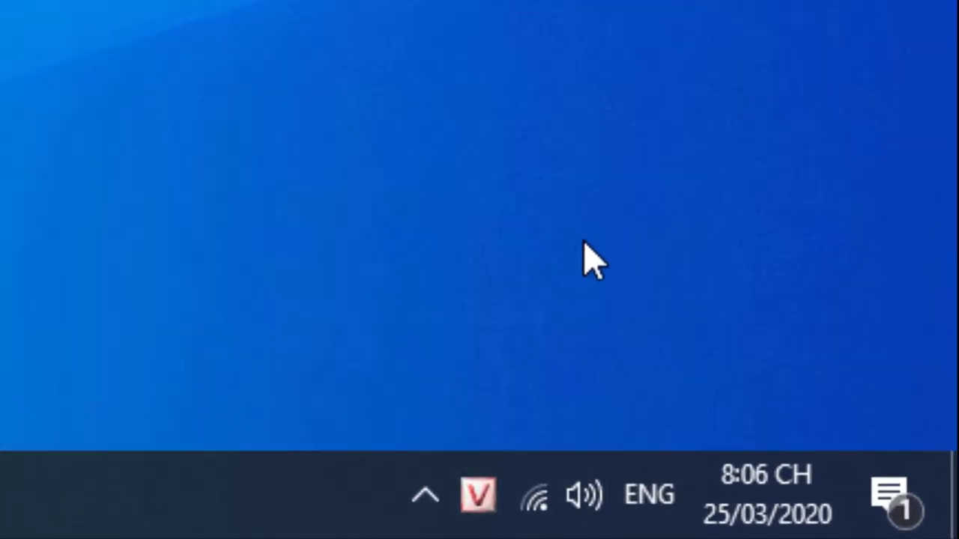
Toggle UniKey to English typing and back to Vietnamese, and open its configuration window with the advanced options expanded
left_click(486, 504)
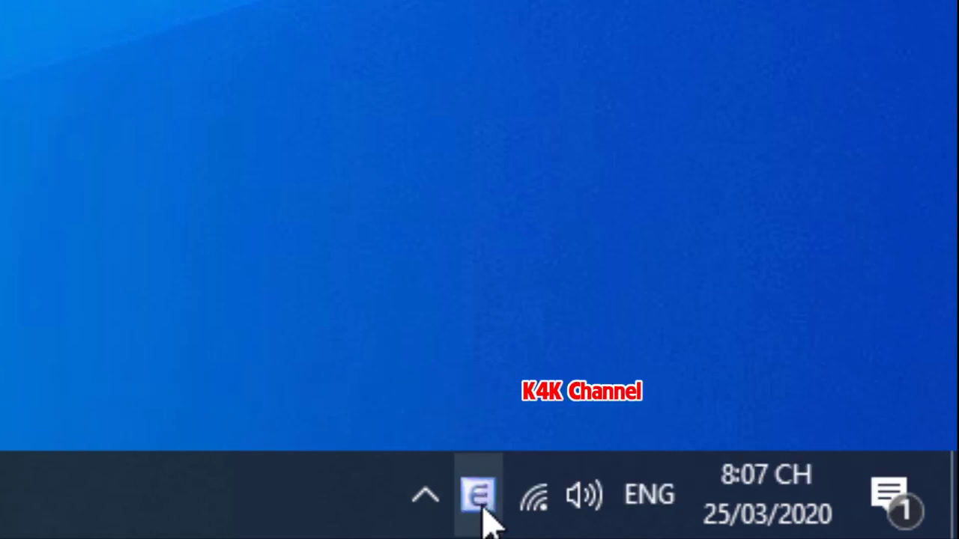
left_click(484, 514)
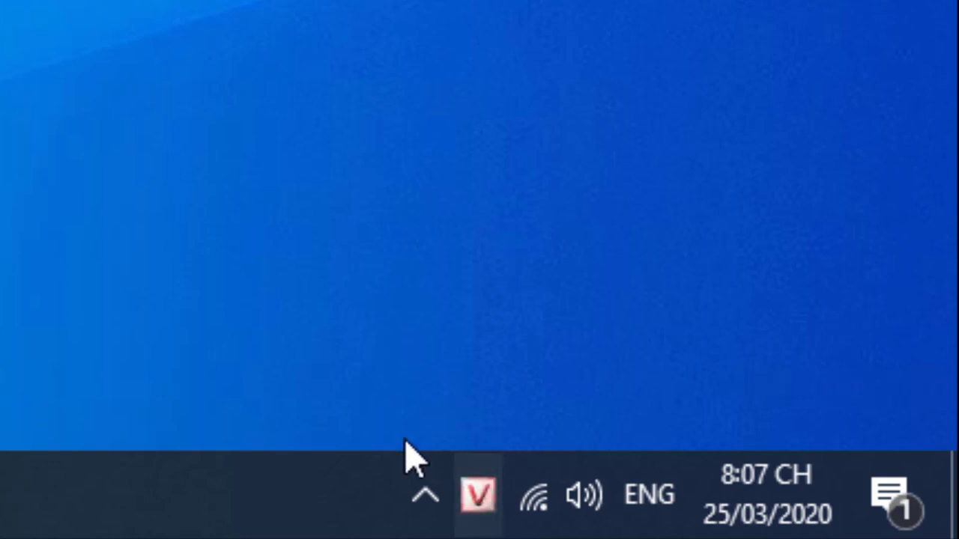
right_click(480, 515)
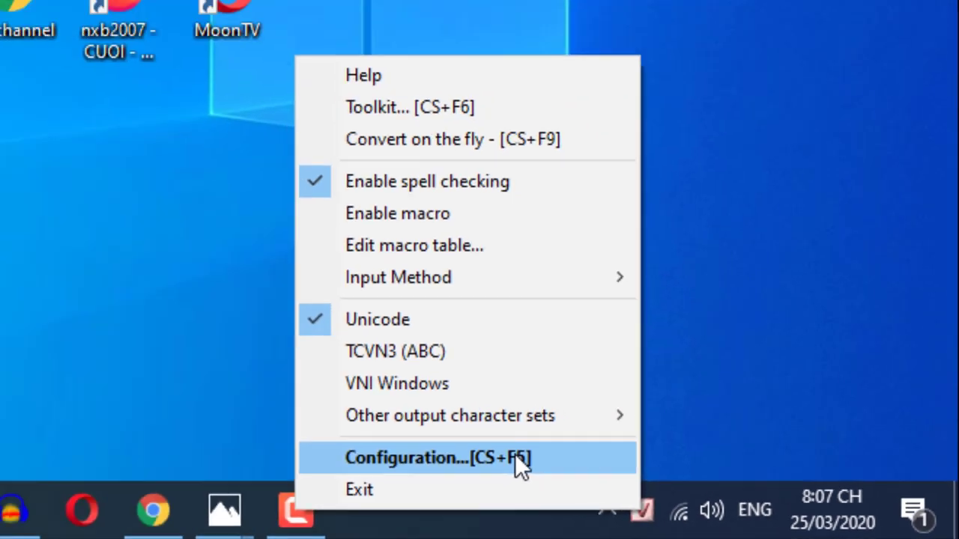
left_click(517, 457)
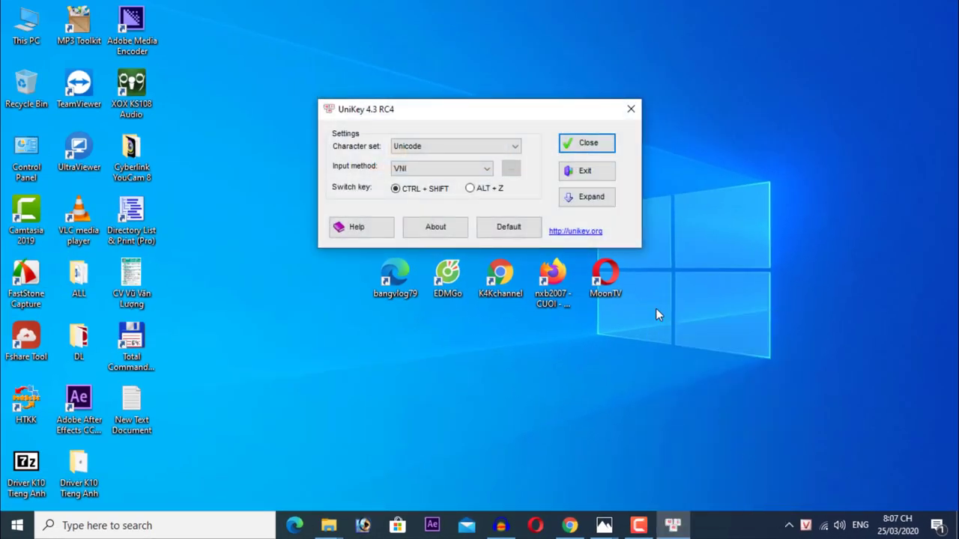
left_click_drag(550, 113, 536, 102)
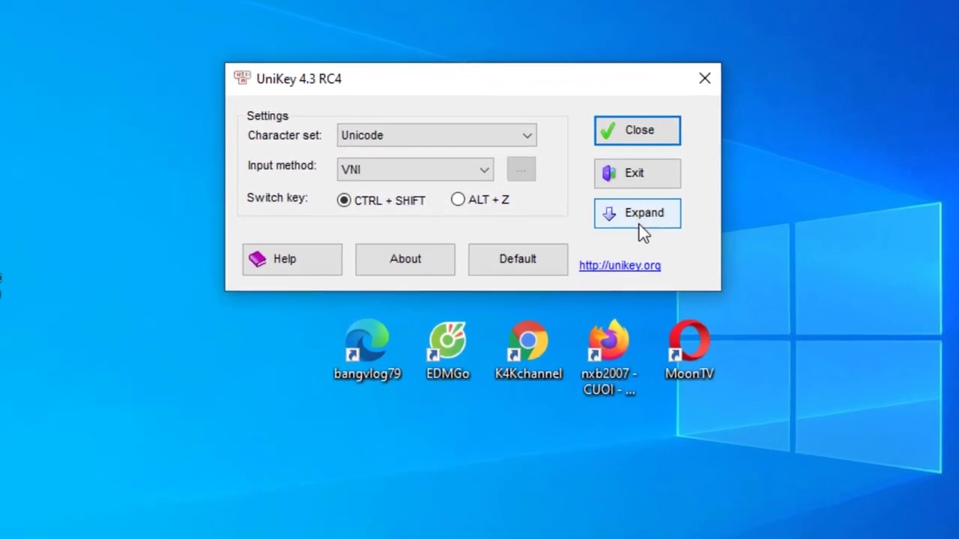
left_click(649, 226)
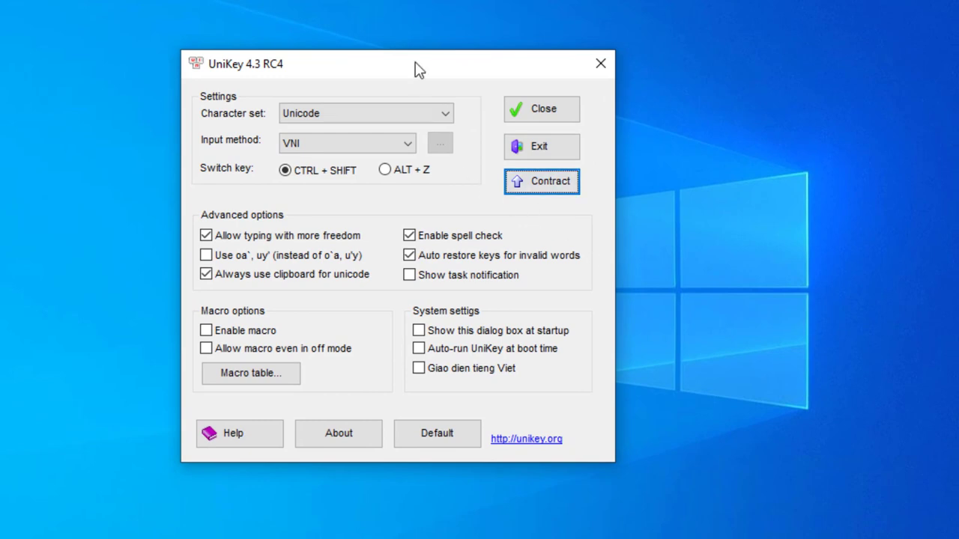
left_click_drag(415, 69, 400, 68)
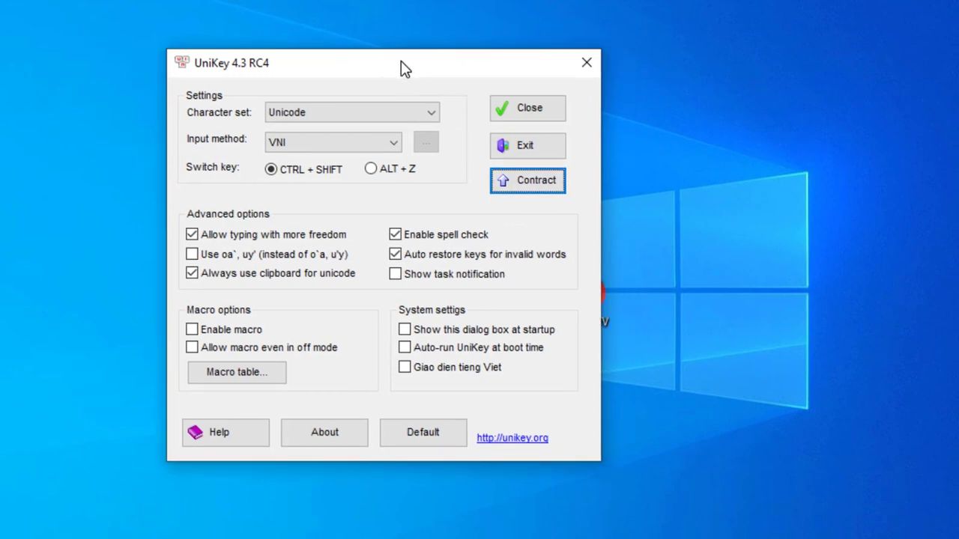
Switch UniKey's interface to Vietnamese and enable auto-running it when Windows starts
left_click(406, 369)
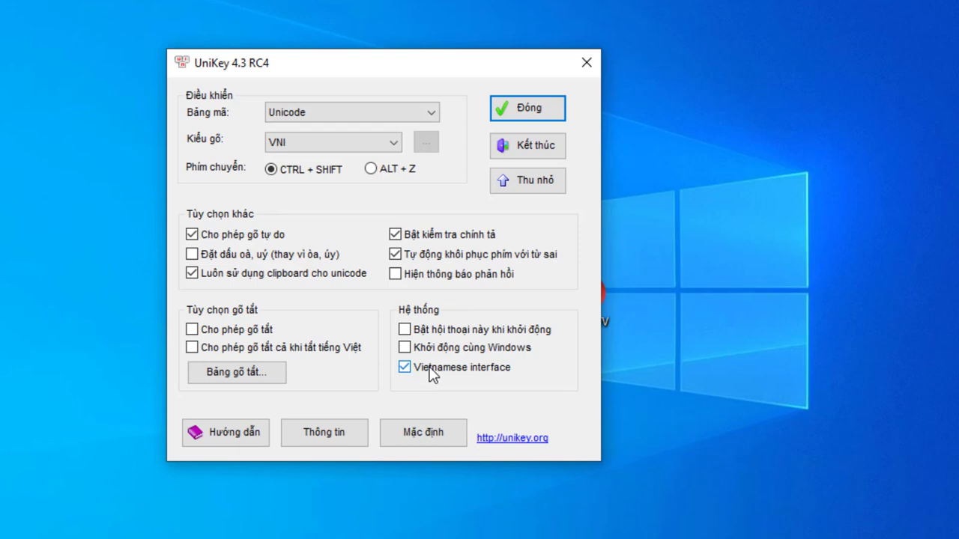
left_click(404, 349)
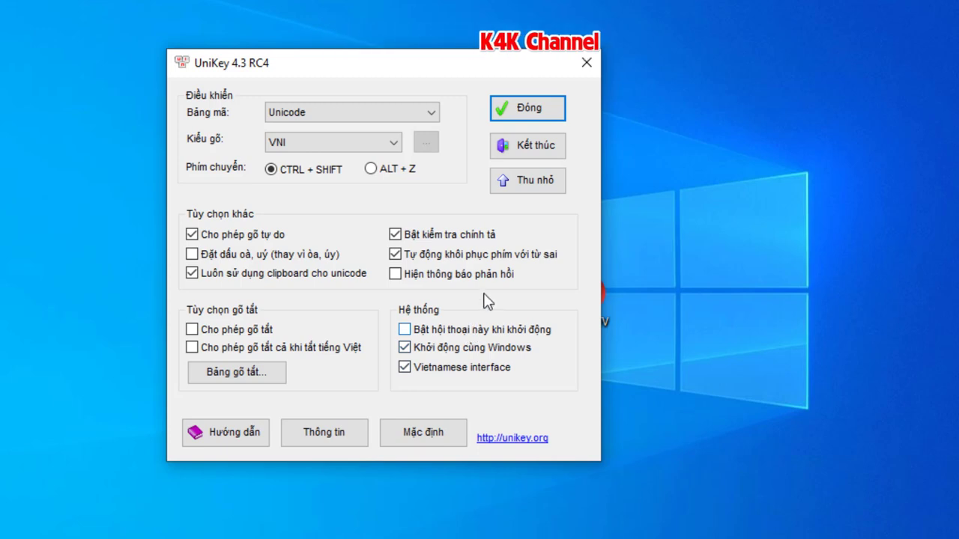
left_click_drag(414, 66, 447, 68)
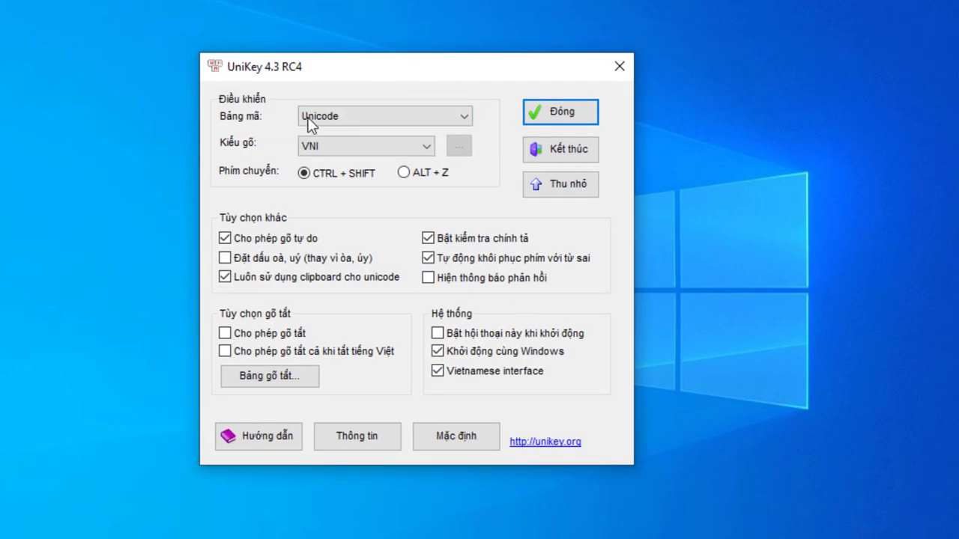
Keep Unicode as the character set, set the input method to Telex, and close the UniKey configuration
left_click(352, 119)
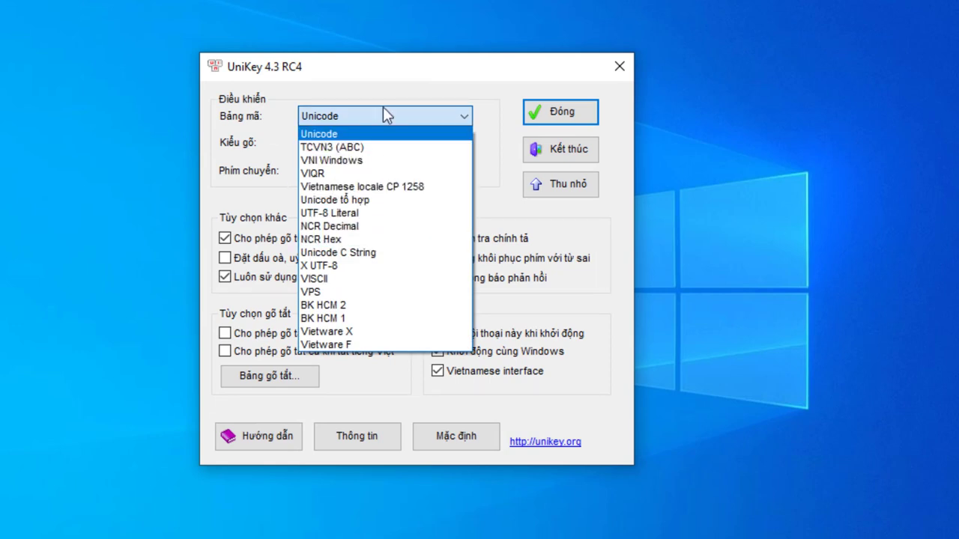
left_click(383, 109)
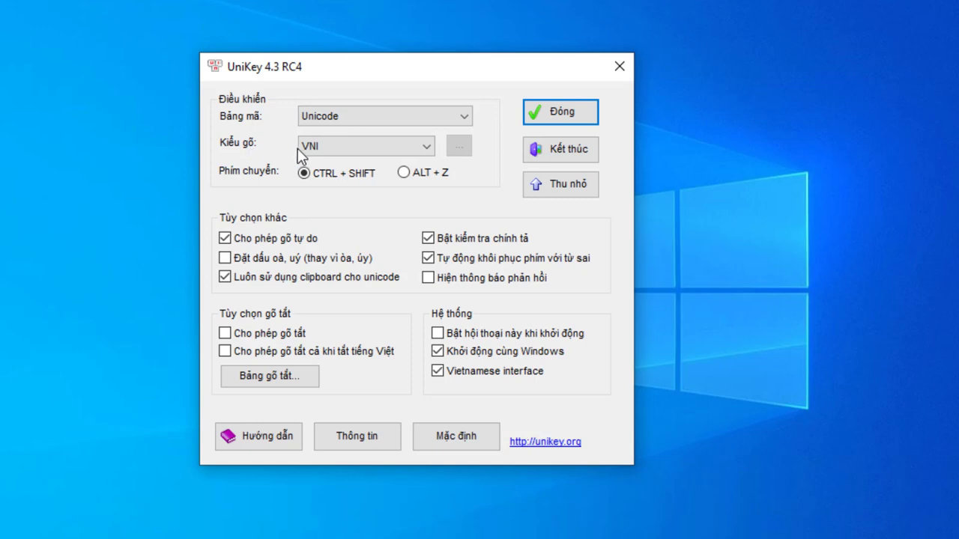
left_click(343, 146)
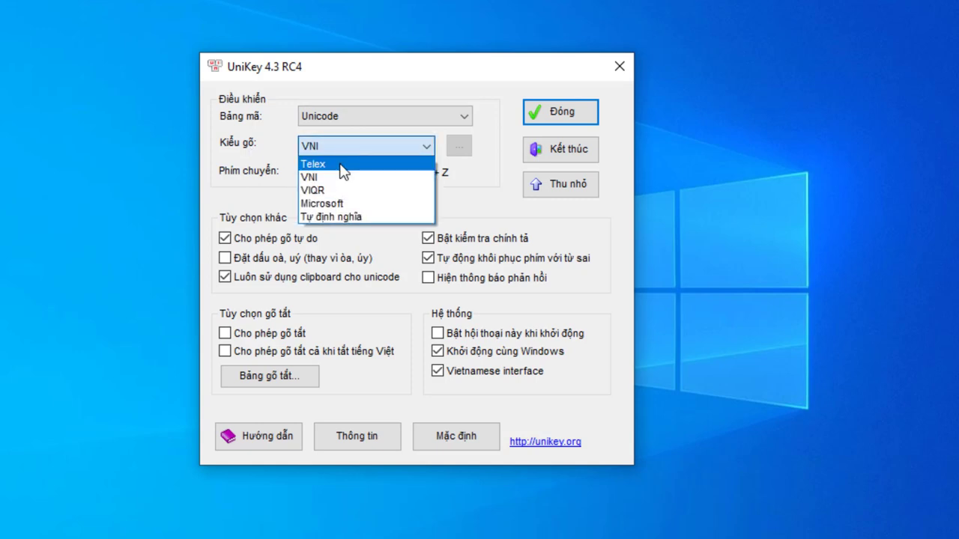
left_click(343, 165)
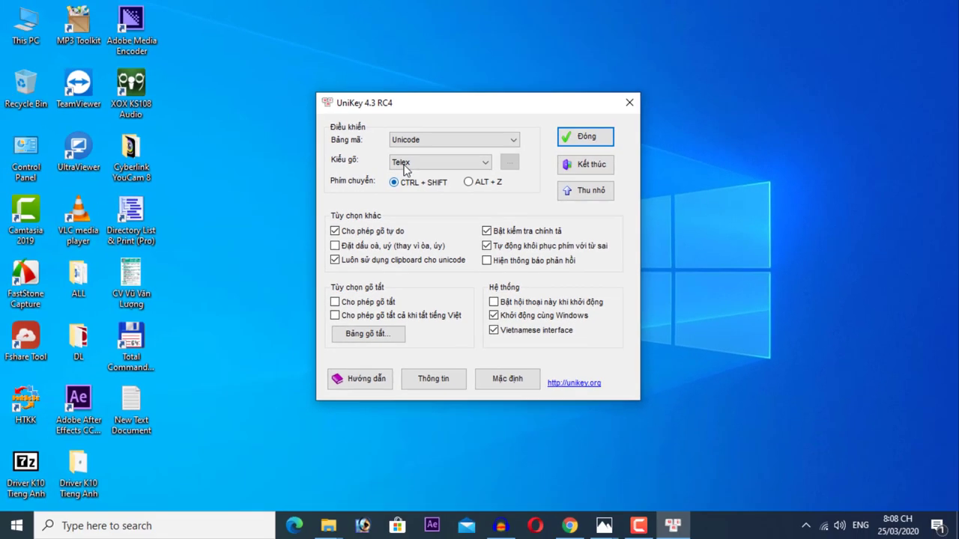
left_click(587, 138)
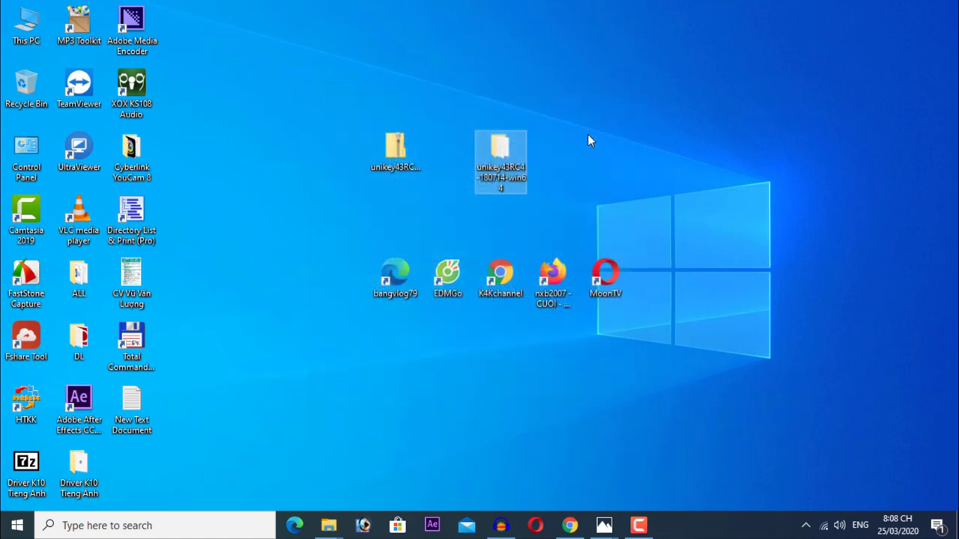
Check the hidden notification area icons for UniKey and hide them again
left_click(805, 526)
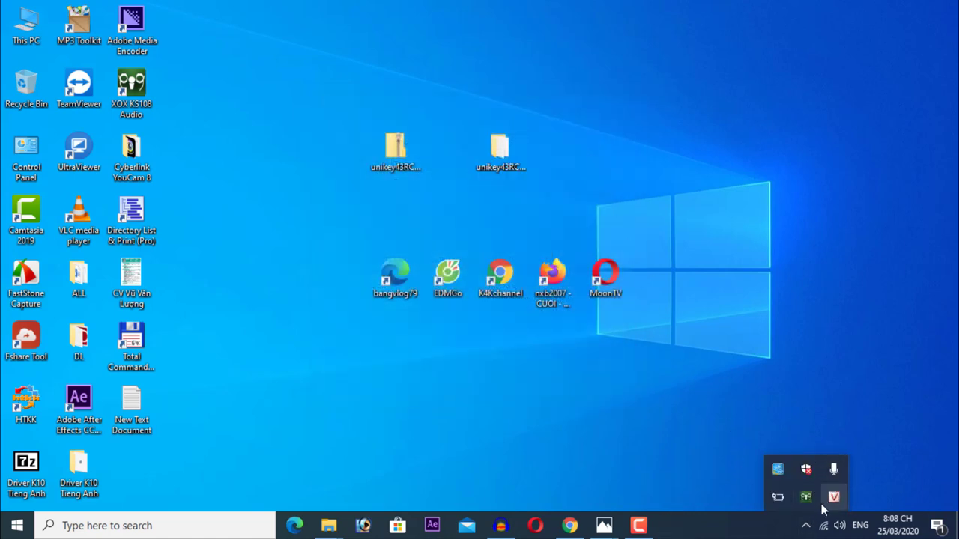
left_click(652, 442)
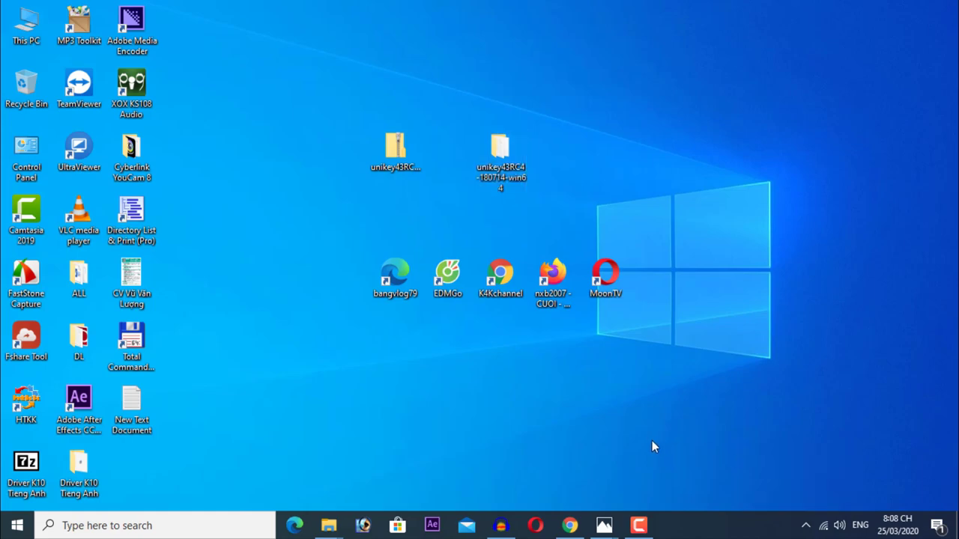